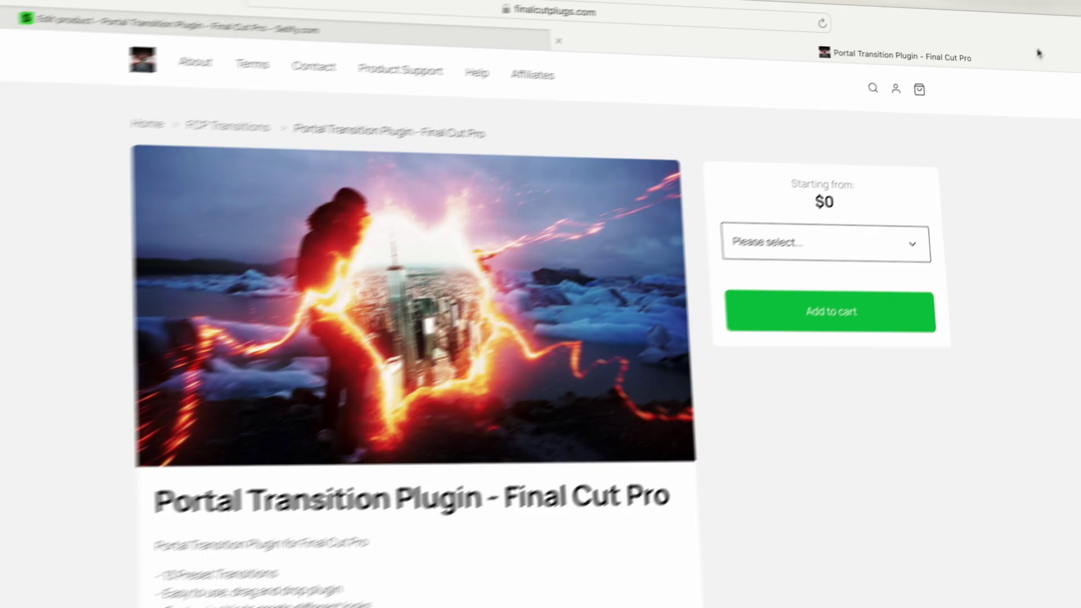
Check the finished 819.5 MB RN Portal Transitions download in Safari's Downloads list.
{"action": "left_click", "coordinate": [842, 96]}
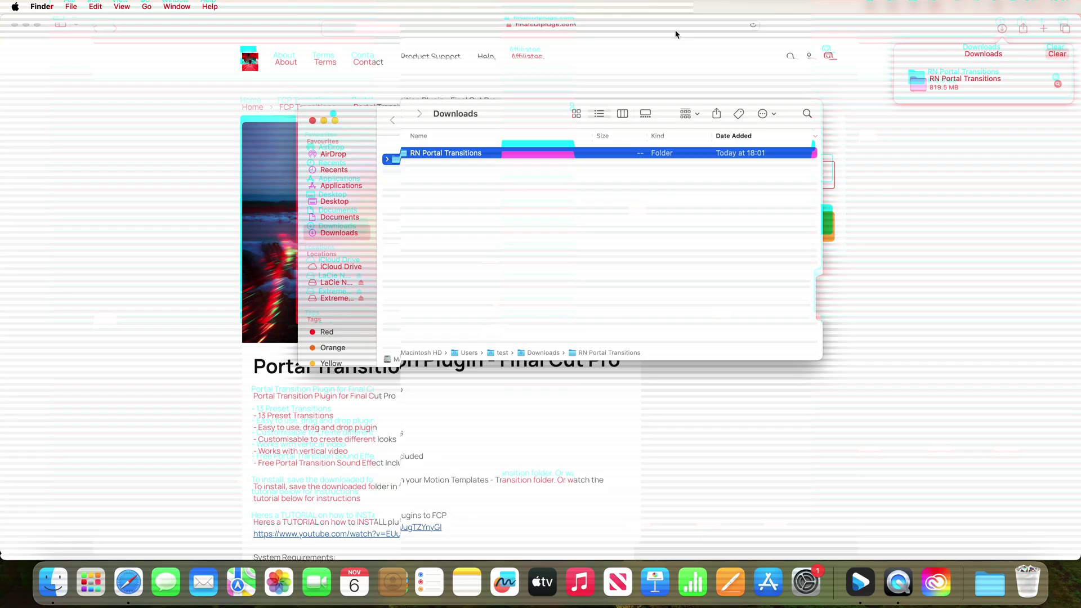
Copy the RN Portal Transitions folder from Downloads into Movies > Motion Templates > Transitions in the home folder.
{"action": "right_click", "coordinate": [488, 160]}
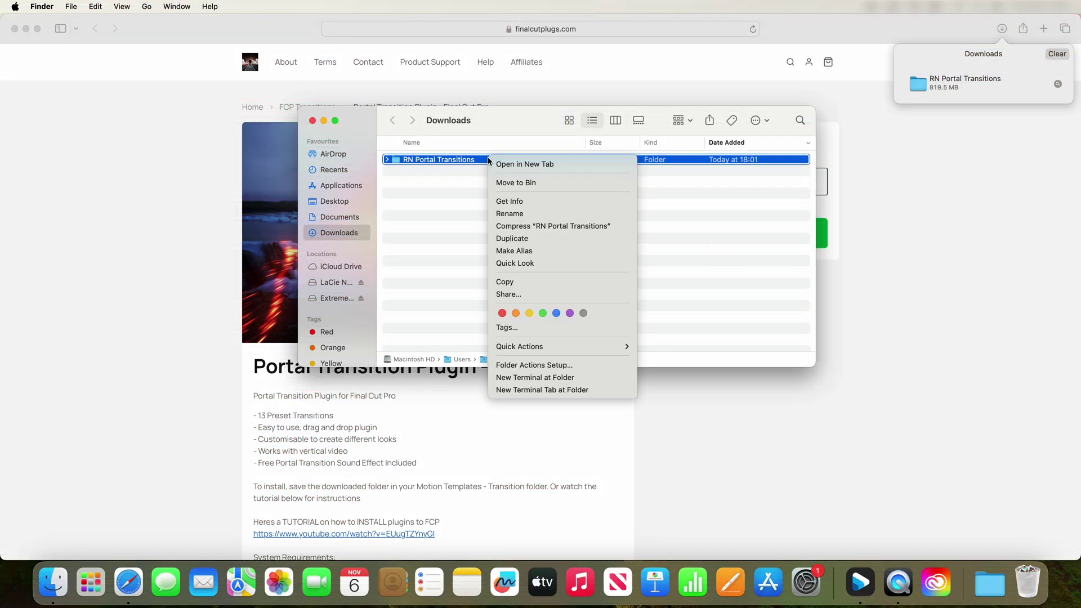
{"action": "left_click", "coordinate": [518, 282]}
{"action": "left_click", "coordinate": [146, 6]}
{"action": "left_click", "coordinate": [160, 123]}
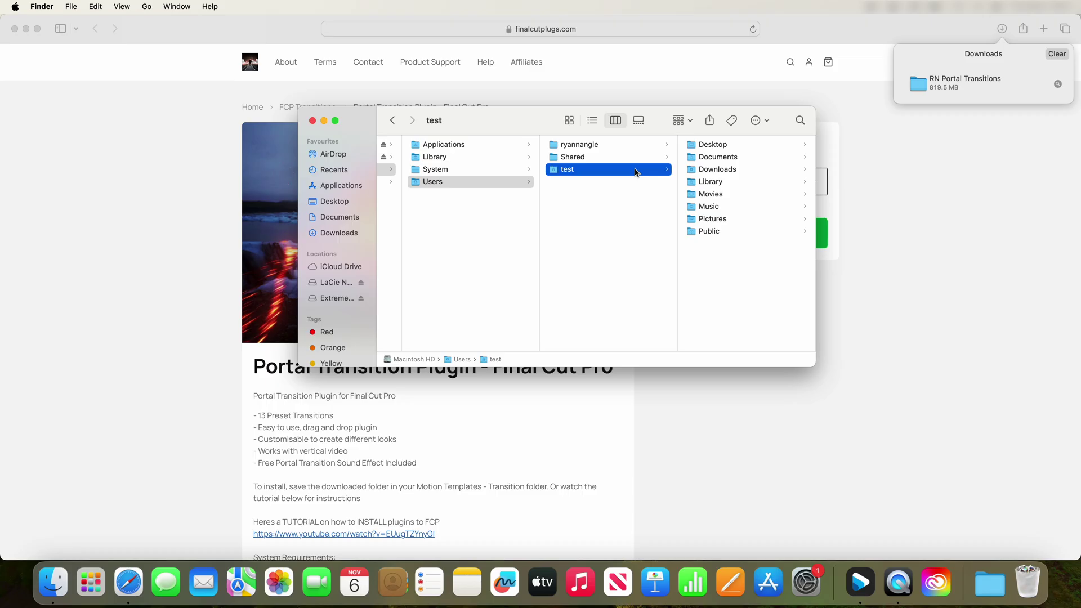
{"action": "left_click", "coordinate": [710, 193]}
{"action": "left_click", "coordinate": [725, 157]}
{"action": "left_click", "coordinate": [720, 159]}
{"action": "right_click", "coordinate": [704, 154]}
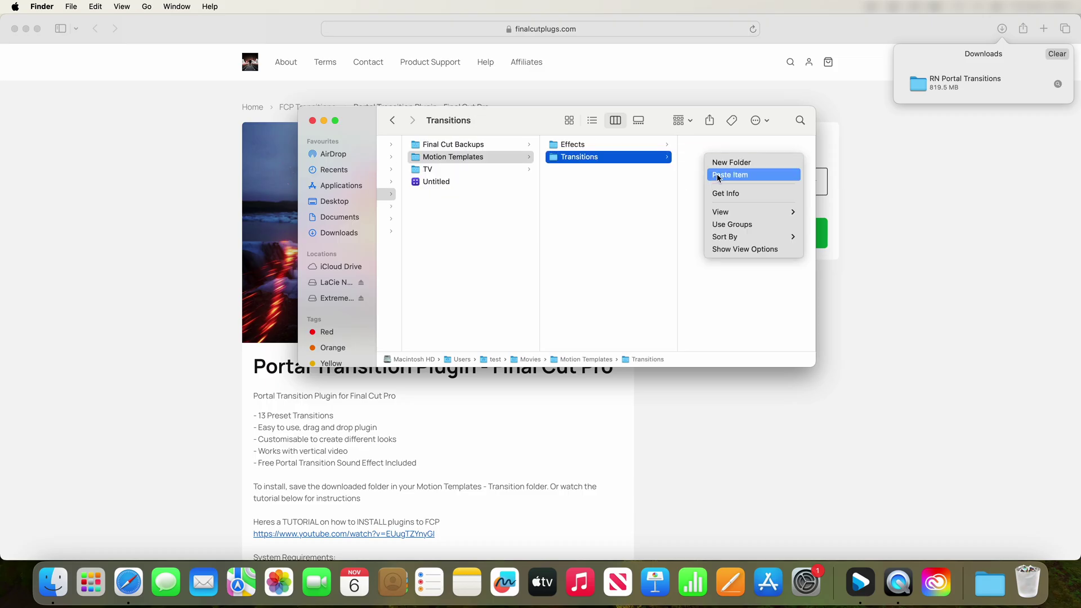
{"action": "left_click", "coordinate": [718, 176]}
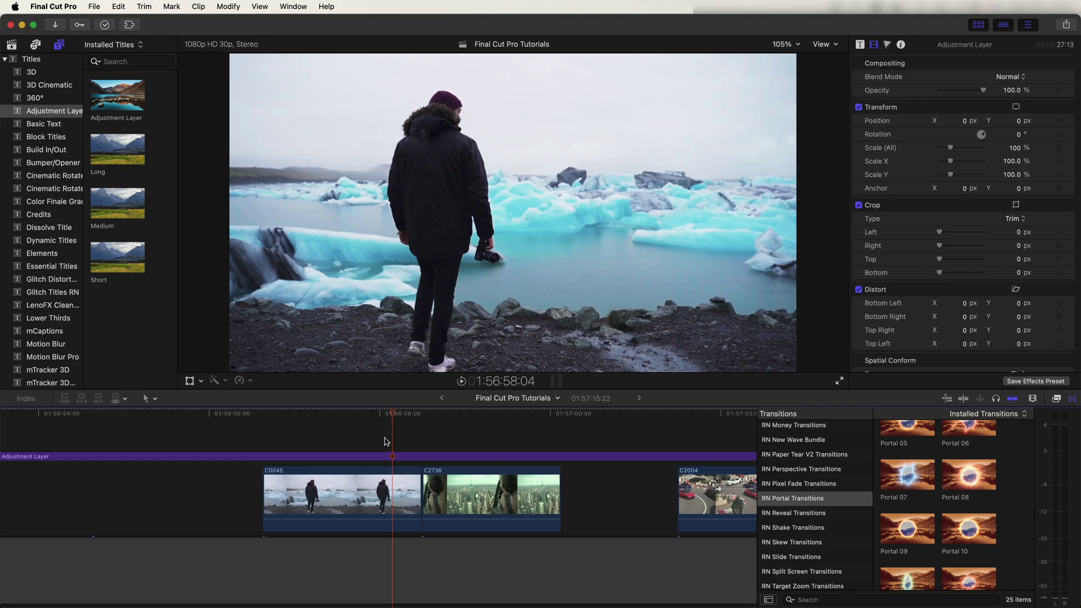
Select clip C2736, move the playhead earlier, then select clip C0045.
{"action": "left_click", "coordinate": [445, 498]}
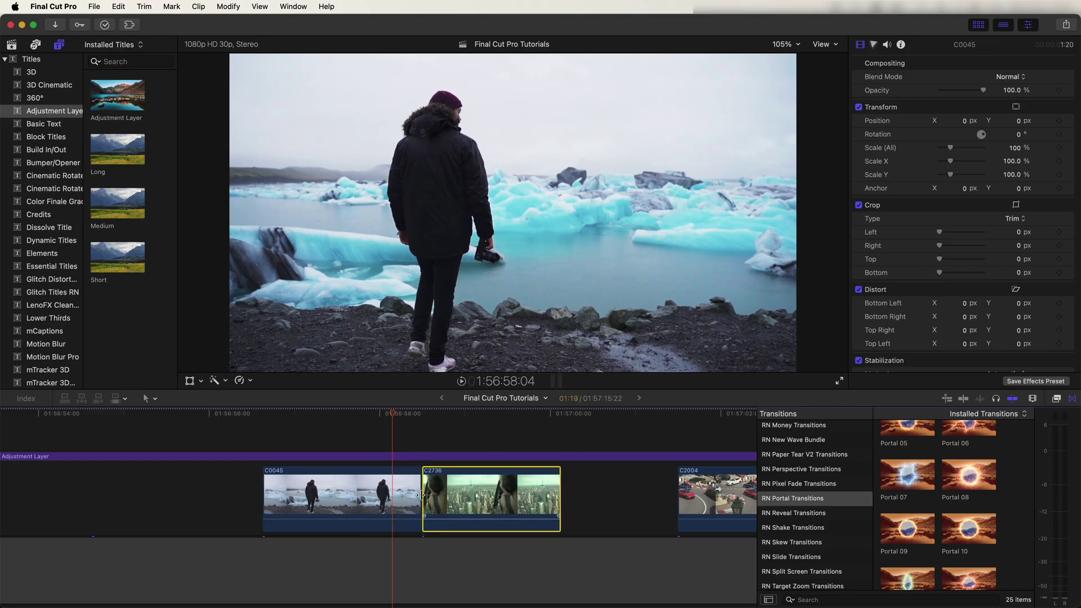
{"action": "left_click", "coordinate": [407, 415]}
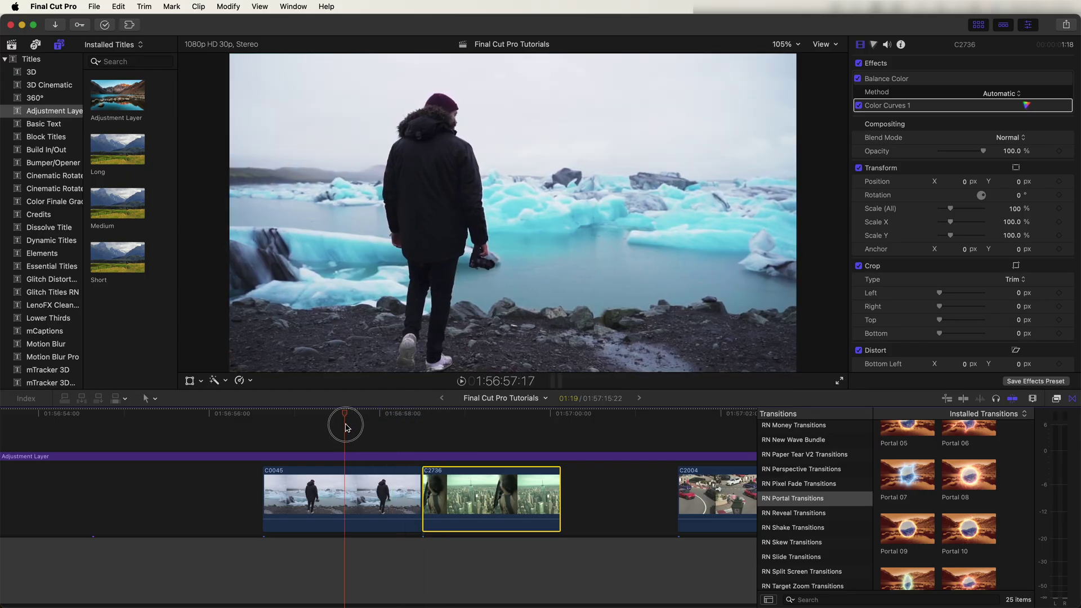
{"action": "left_click", "coordinate": [416, 501]}
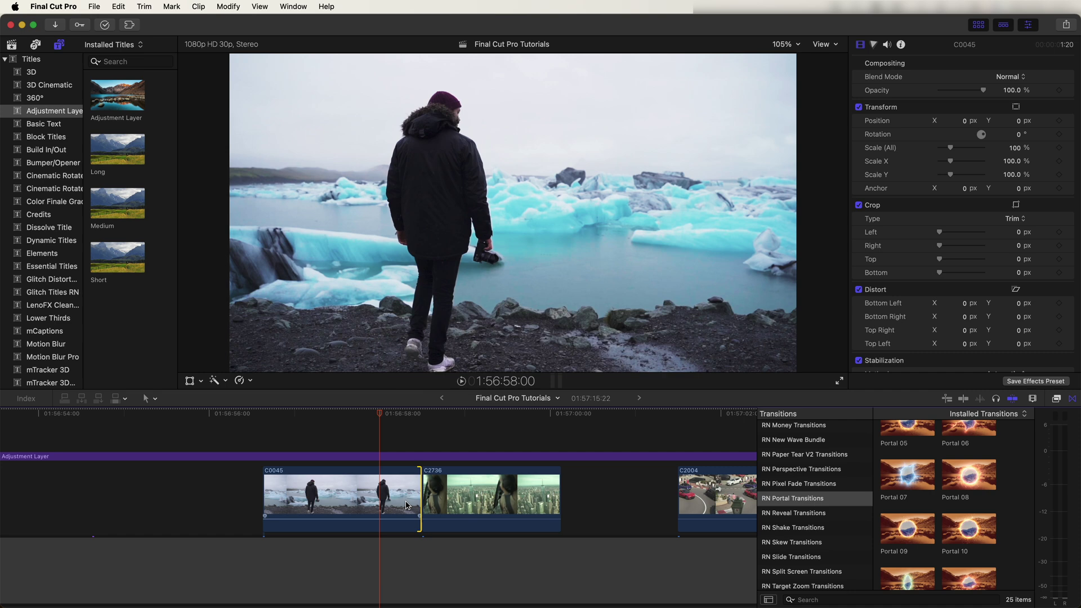
Show the RN Portal Transitions collection in the Transitions browser, scrolled to the Portal thumbnails.
{"action": "left_click", "coordinate": [1072, 402]}
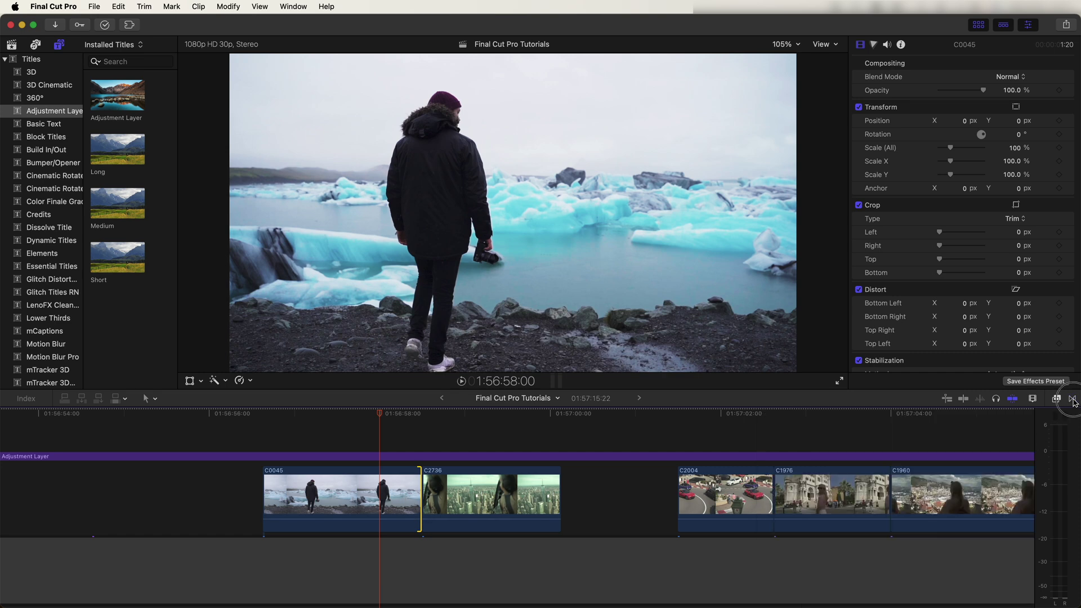
{"action": "left_click", "coordinate": [1072, 402]}
{"action": "scroll", "coordinate": [792, 482], "scroll_direction": "down", "scroll_amount": 2}
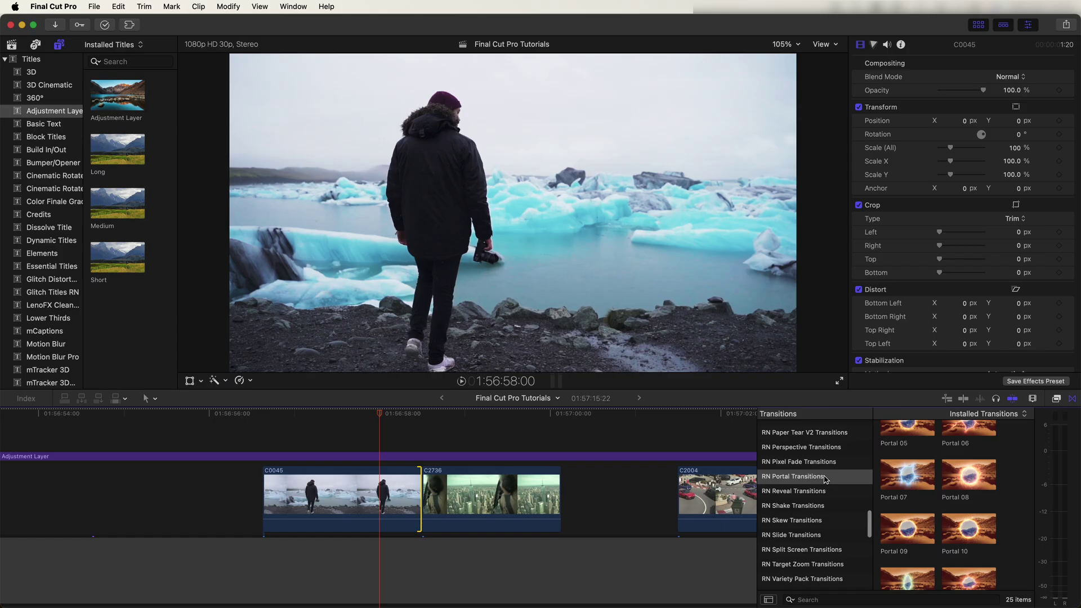
{"action": "left_click", "coordinate": [831, 479]}
{"action": "scroll", "coordinate": [957, 496], "scroll_direction": "up", "scroll_amount": 3}
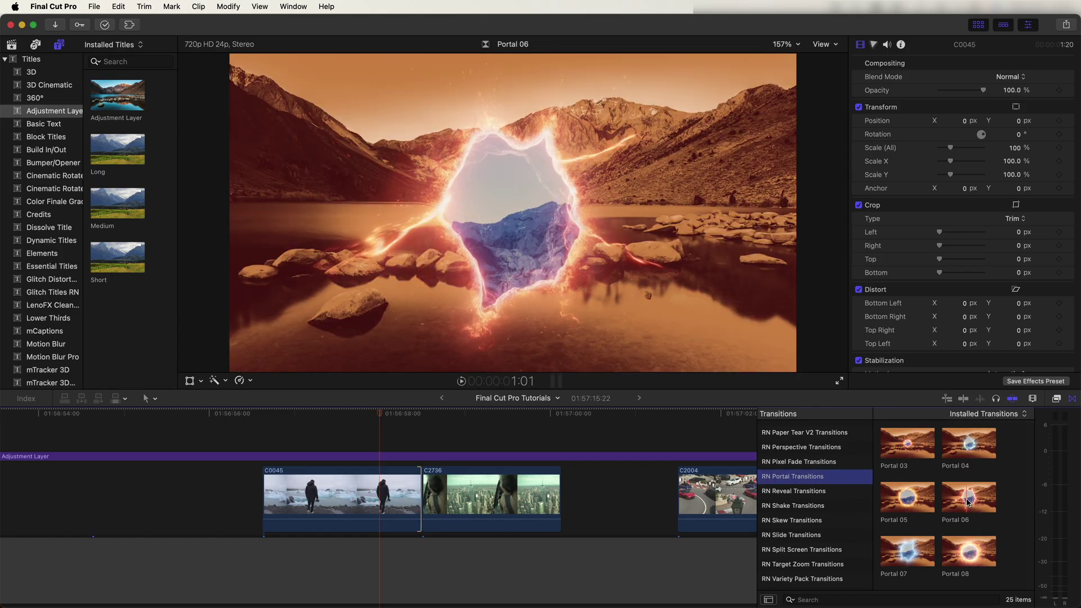
Insert Portal 06 between C0045 and C2736, play it back, and shorten it to 1:20.
{"action": "double_click", "coordinate": [968, 498]}
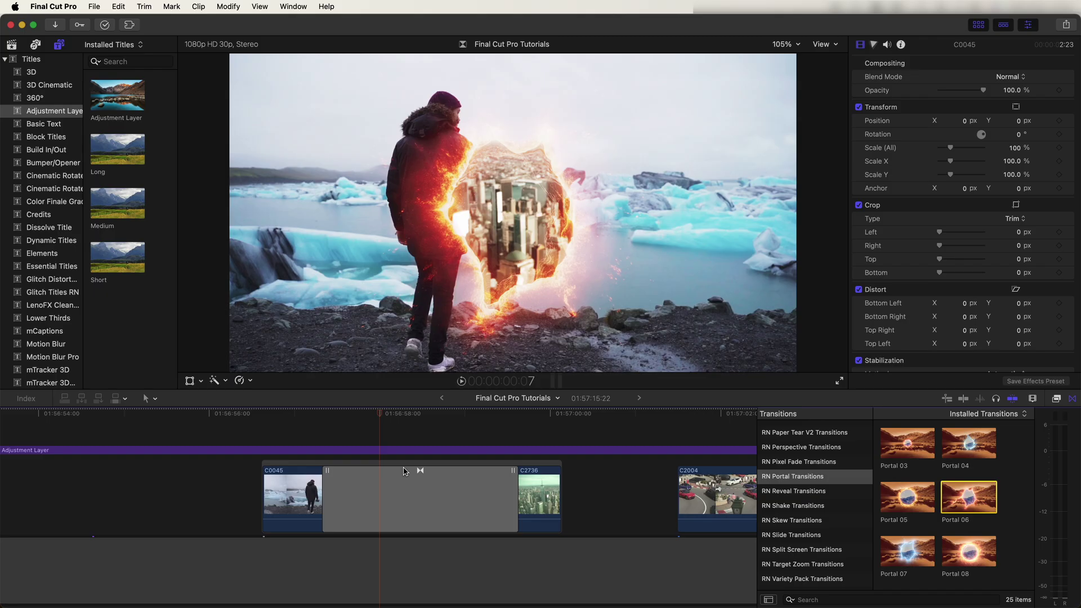
{"action": "left_click", "coordinate": [358, 500]}
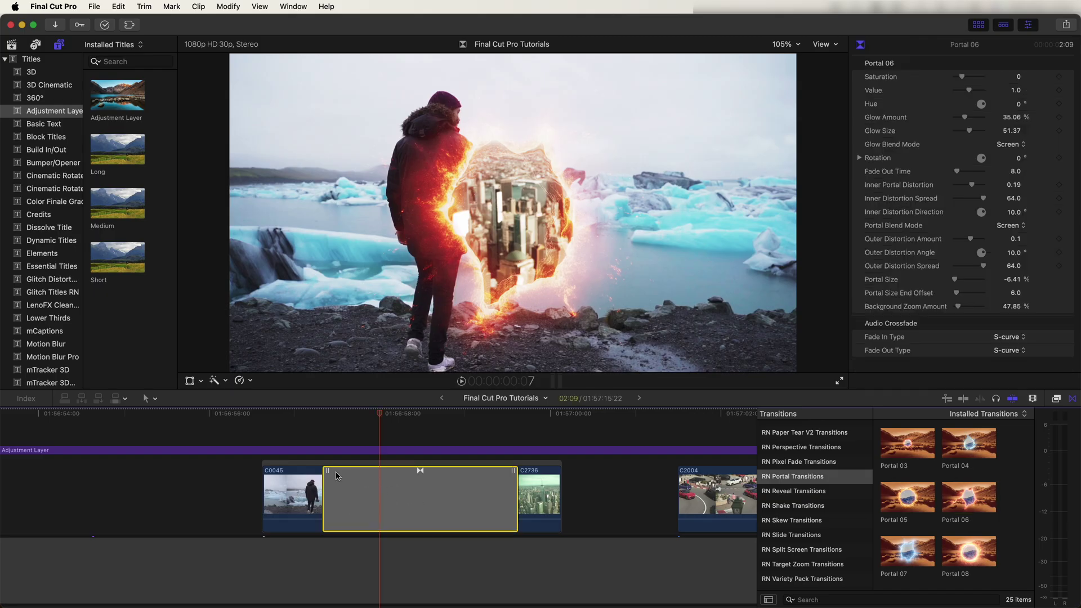
{"action": "left_click", "coordinate": [304, 417]}
{"action": "key", "text": "space"}
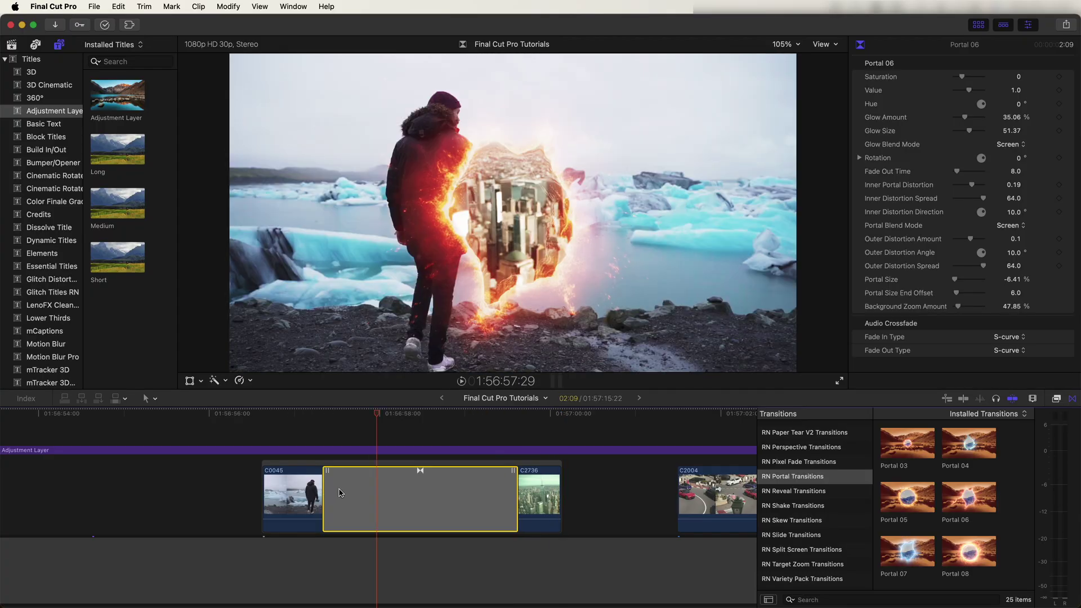
{"action": "left_click_drag", "start_coordinate": [326, 494], "coordinate": [352, 495]}
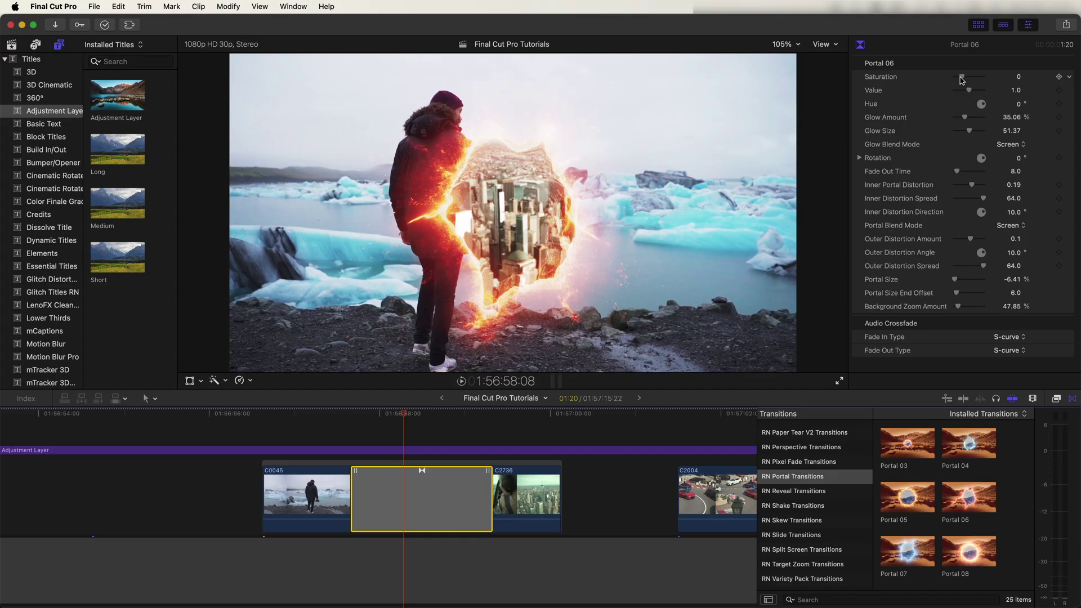
Set the Portal 06 glow Saturation and scrub its Hue to 360°.
{"action": "left_click_drag", "start_coordinate": [961, 80], "coordinate": [977, 94]}
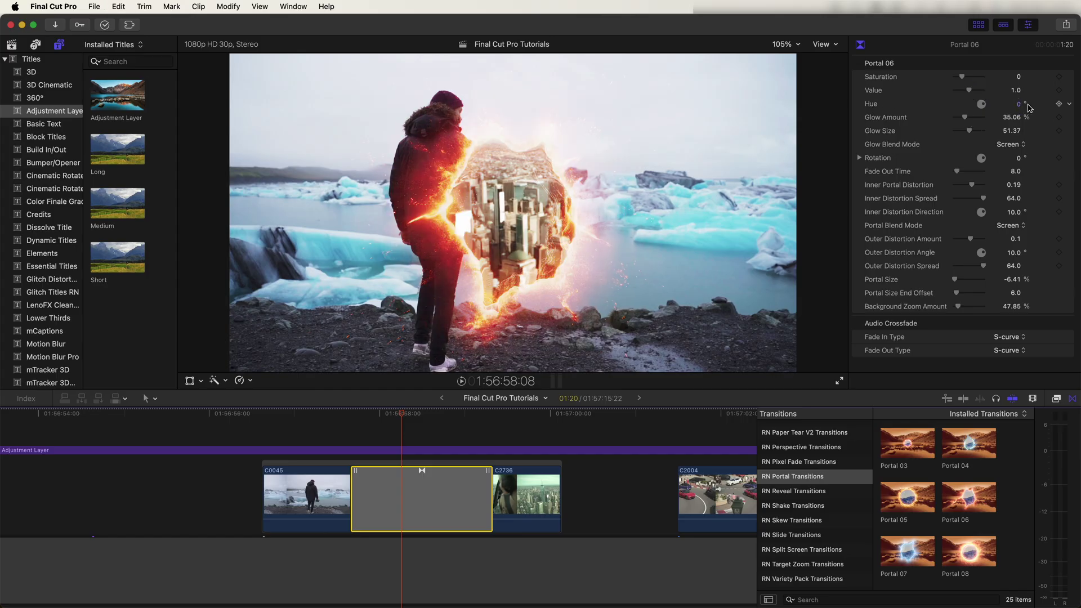
{"action": "left_click_drag", "start_coordinate": [1018, 103], "coordinate": [978, 128]}
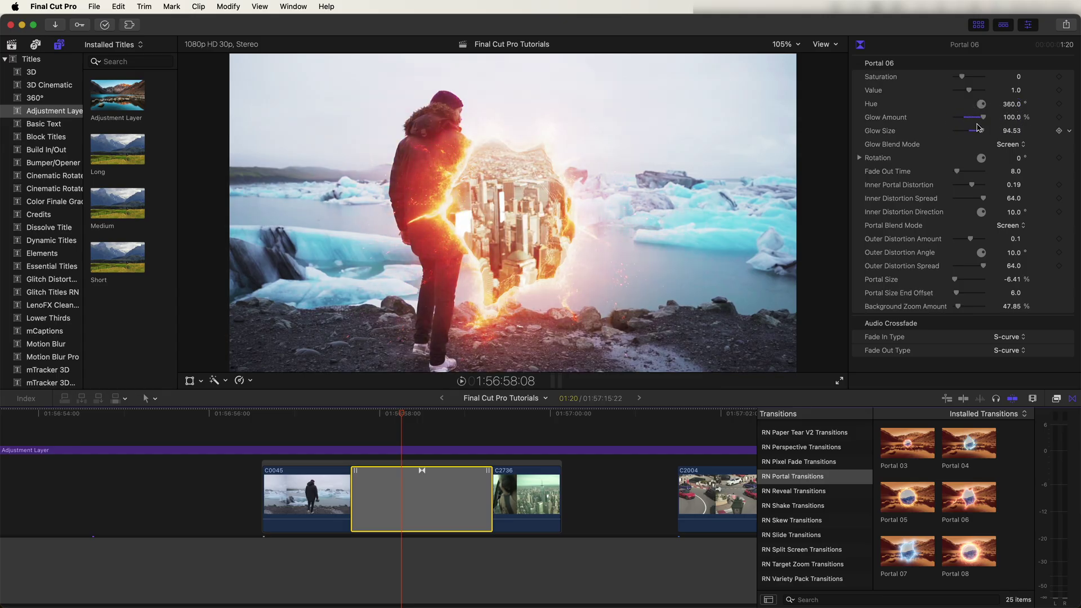
Keep Portal 06's Glow Blend Mode set to Screen.
{"action": "left_click", "coordinate": [1007, 145]}
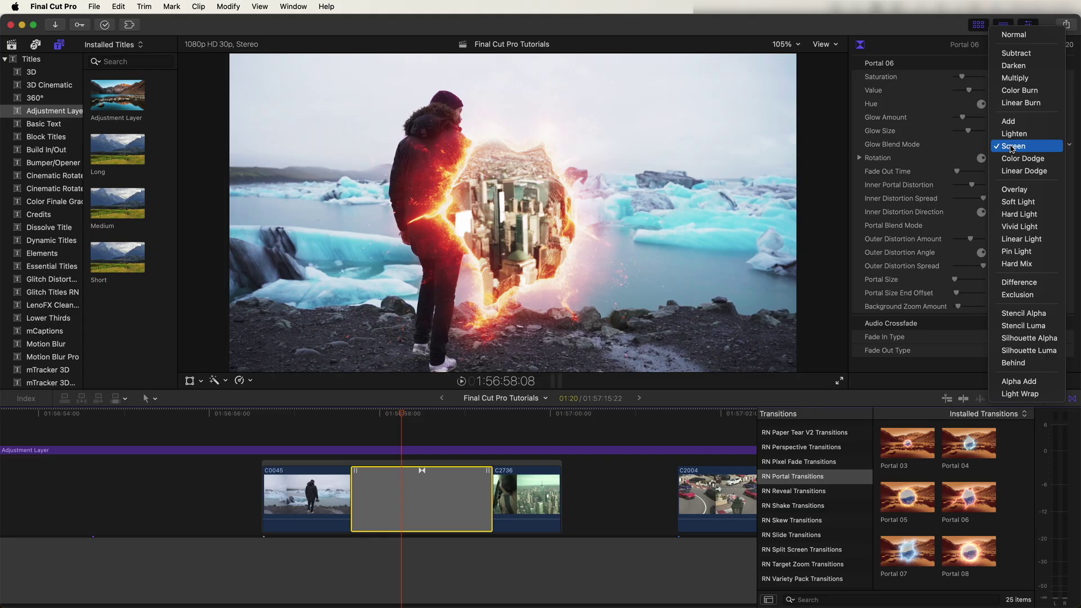
{"action": "left_click", "coordinate": [1011, 147]}
{"action": "left_click", "coordinate": [1008, 144]}
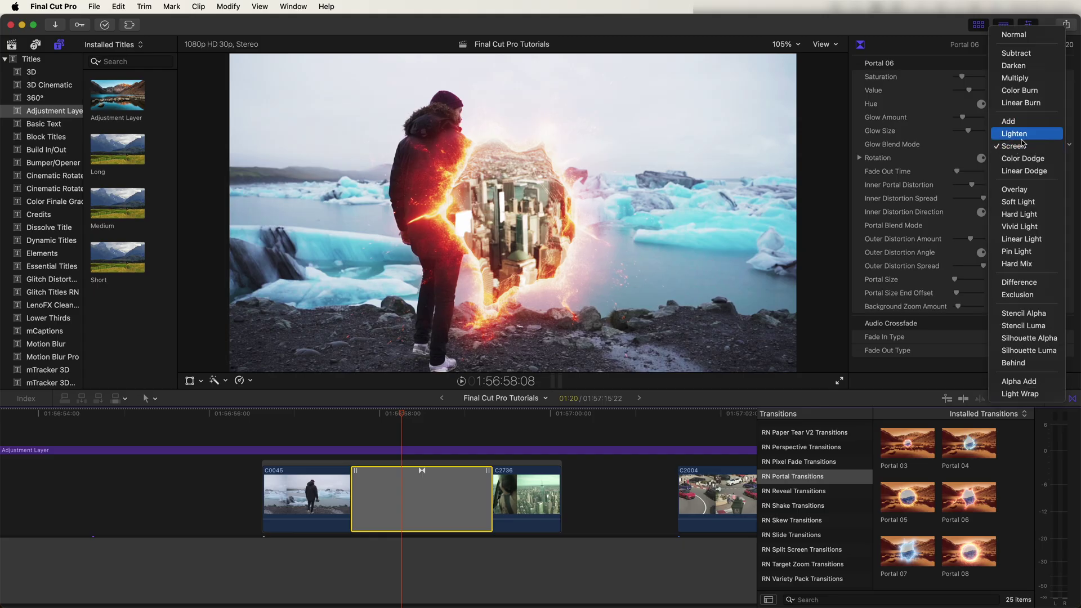
{"action": "left_click", "coordinate": [1007, 145]}
Set Rotation 5°, Inner Portal Distortion 0.25, Outer Distortion Amount 0.26 and Portal Size -8.41%.
{"action": "left_click_drag", "start_coordinate": [1013, 158], "coordinate": [1017, 159]}
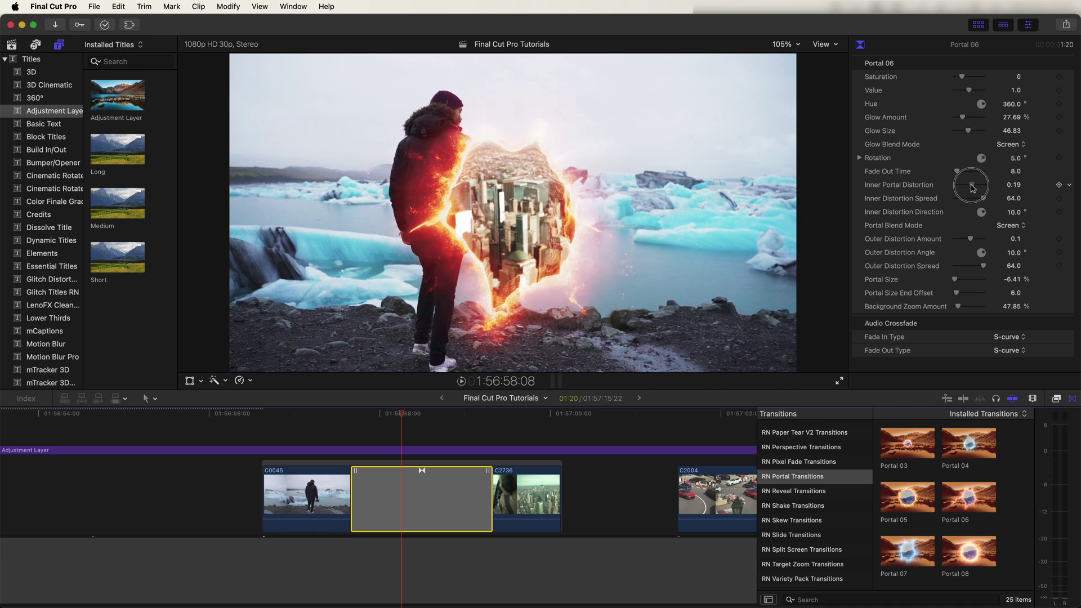
{"action": "mouse_move", "coordinate": [973, 188]}
{"action": "left_mouse_down"}
{"action": "mouse_move", "coordinate": [953, 188]}
{"action": "mouse_move", "coordinate": [972, 188]}
{"action": "left_mouse_up"}
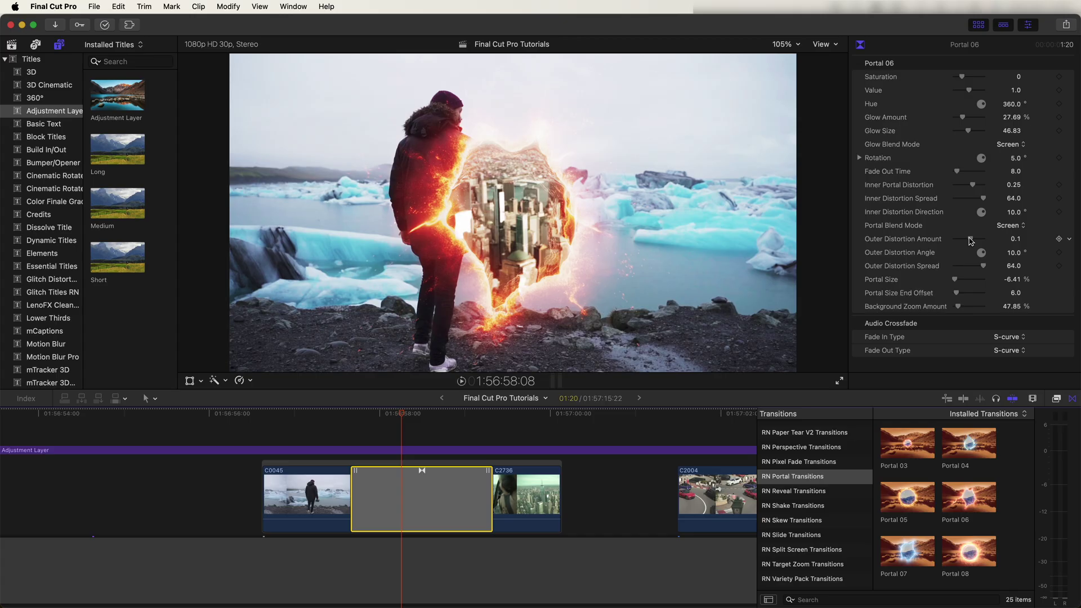
{"action": "mouse_move", "coordinate": [971, 241]}
{"action": "left_mouse_down"}
{"action": "mouse_move", "coordinate": [955, 241]}
{"action": "mouse_move", "coordinate": [987, 241]}
{"action": "mouse_move", "coordinate": [973, 241]}
{"action": "left_mouse_up"}
{"action": "mouse_move", "coordinate": [1014, 283]}
{"action": "left_mouse_down"}
{"action": "mouse_move", "coordinate": [1027, 283]}
{"action": "mouse_move", "coordinate": [1012, 283]}
{"action": "left_mouse_up"}
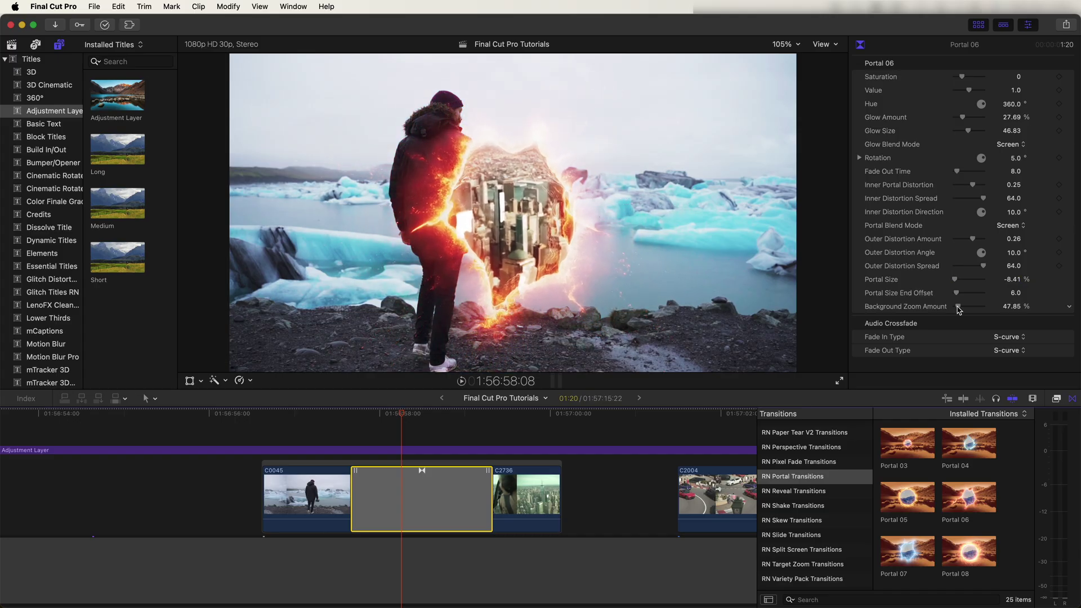
Reduce Portal 06's Background Zoom Amount from 47.85% to 0%, previewing mid-transition.
{"action": "left_click_drag", "start_coordinate": [448, 414], "coordinate": [477, 415]}
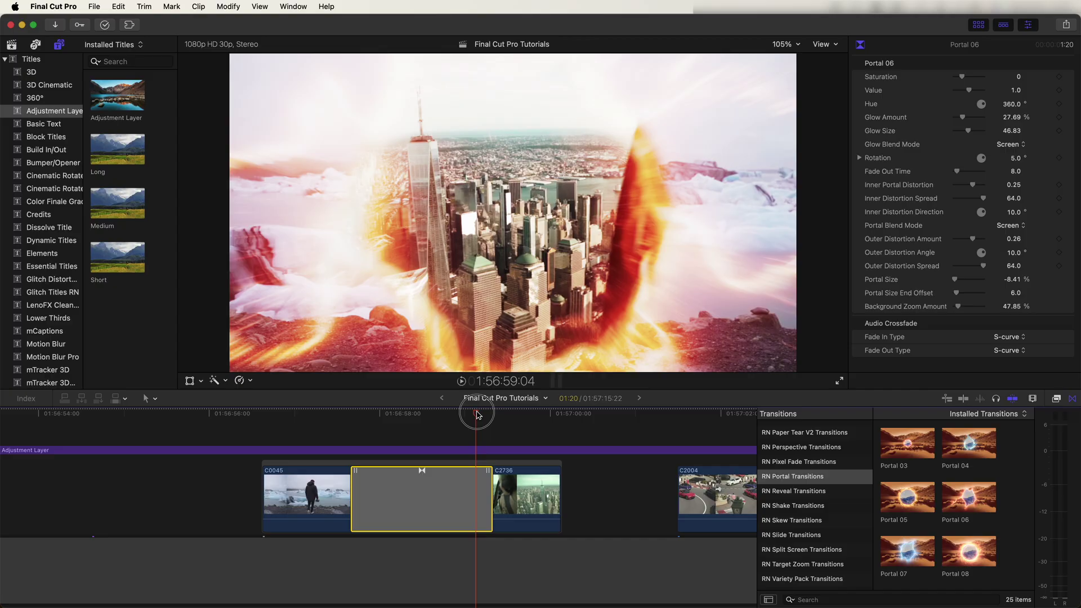
{"action": "mouse_move", "coordinate": [959, 310]}
{"action": "left_mouse_down"}
{"action": "mouse_move", "coordinate": [974, 306]}
{"action": "mouse_move", "coordinate": [965, 306]}
{"action": "left_mouse_up"}
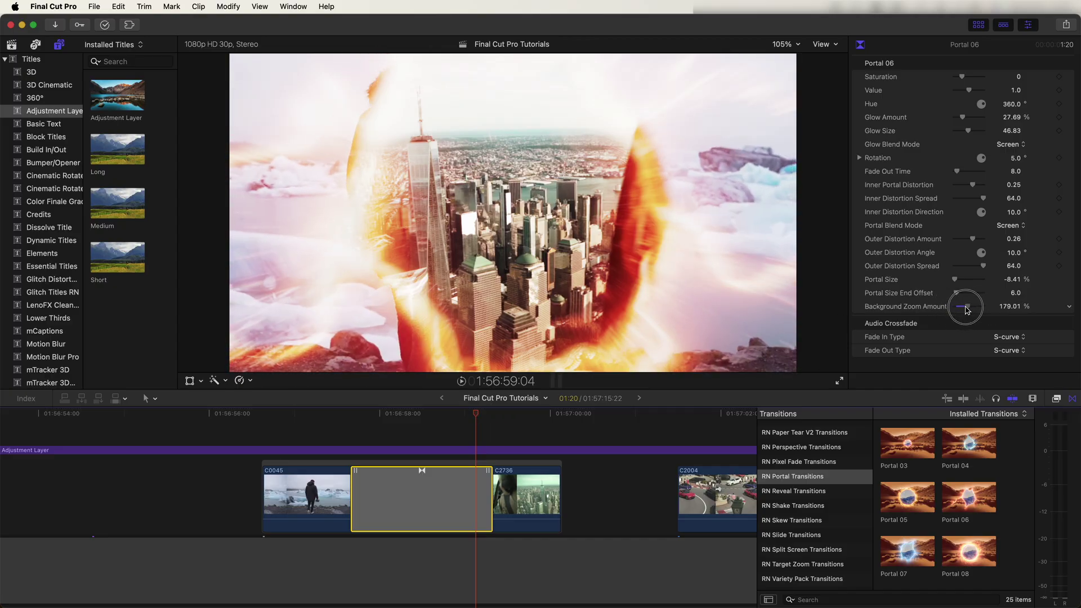
{"action": "key", "text": "cmd+z"}
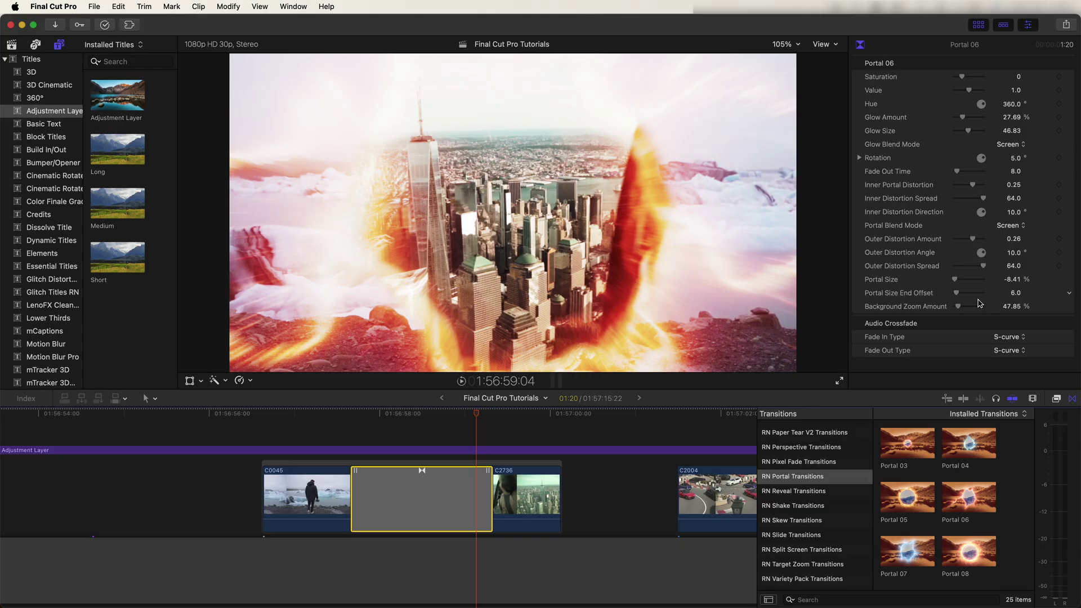
{"action": "left_click_drag", "start_coordinate": [959, 309], "coordinate": [949, 307]}
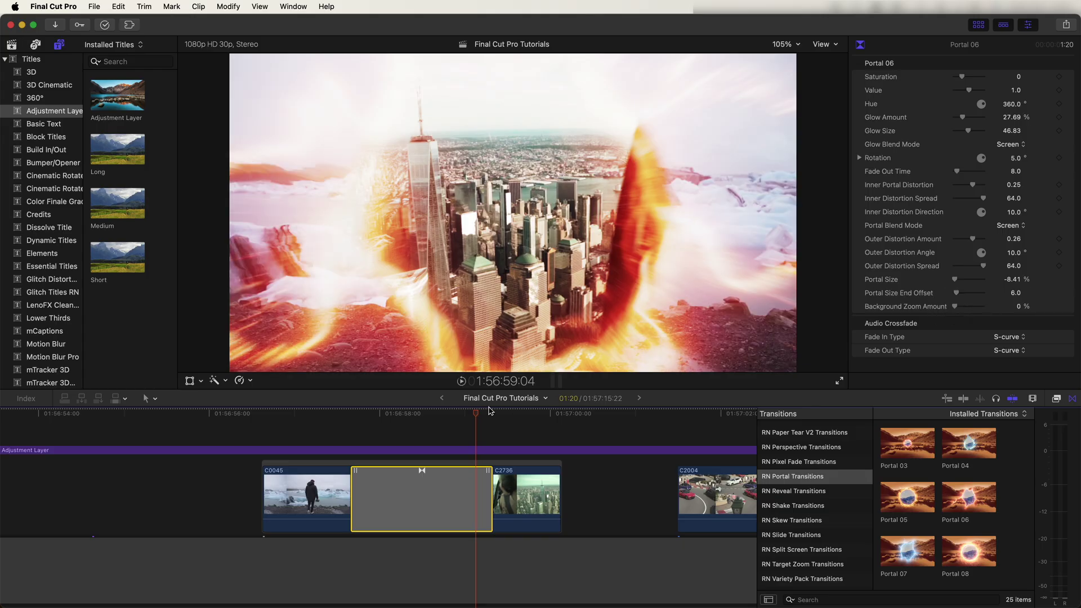
{"action": "left_click_drag", "start_coordinate": [469, 415], "coordinate": [437, 417]}
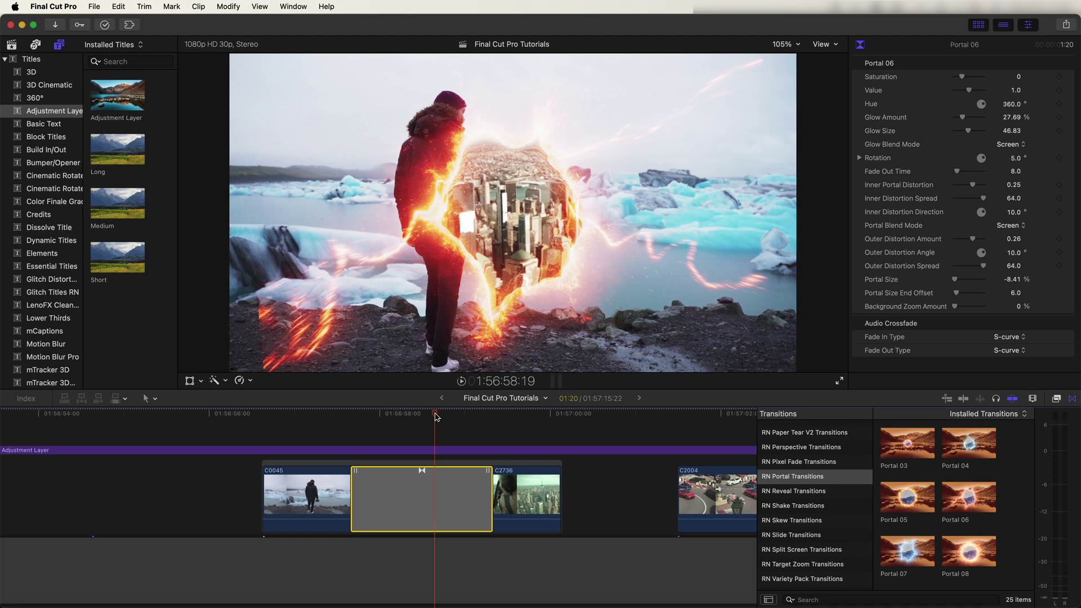
Move clip C2736 down onto a row below the main storyline.
{"action": "scroll", "coordinate": [436, 447], "scroll_direction": "down", "scroll_amount": 3}
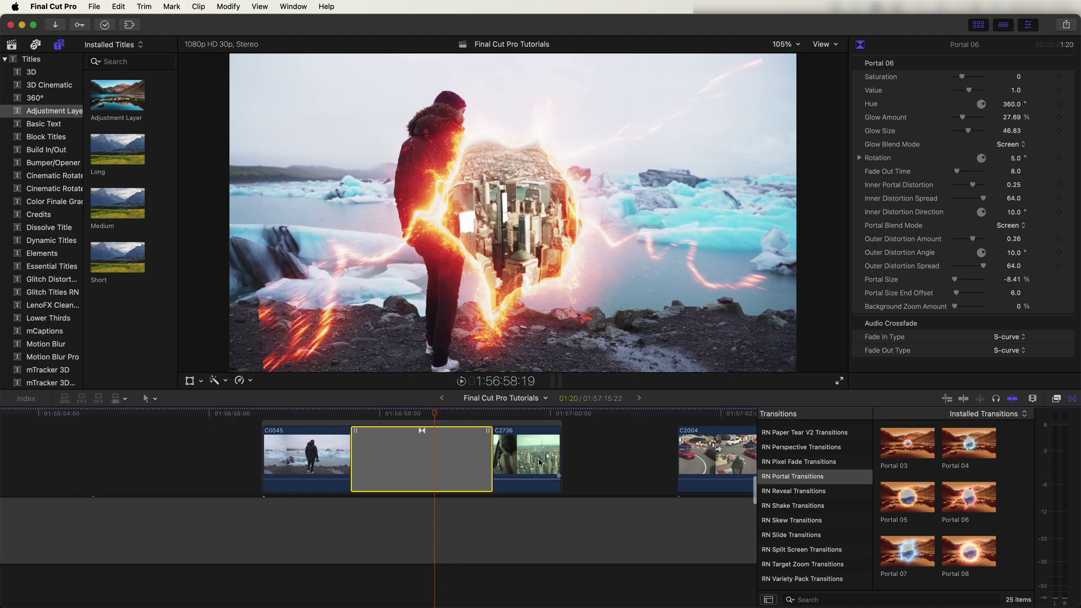
{"action": "left_click_drag", "start_coordinate": [507, 459], "coordinate": [509, 525]}
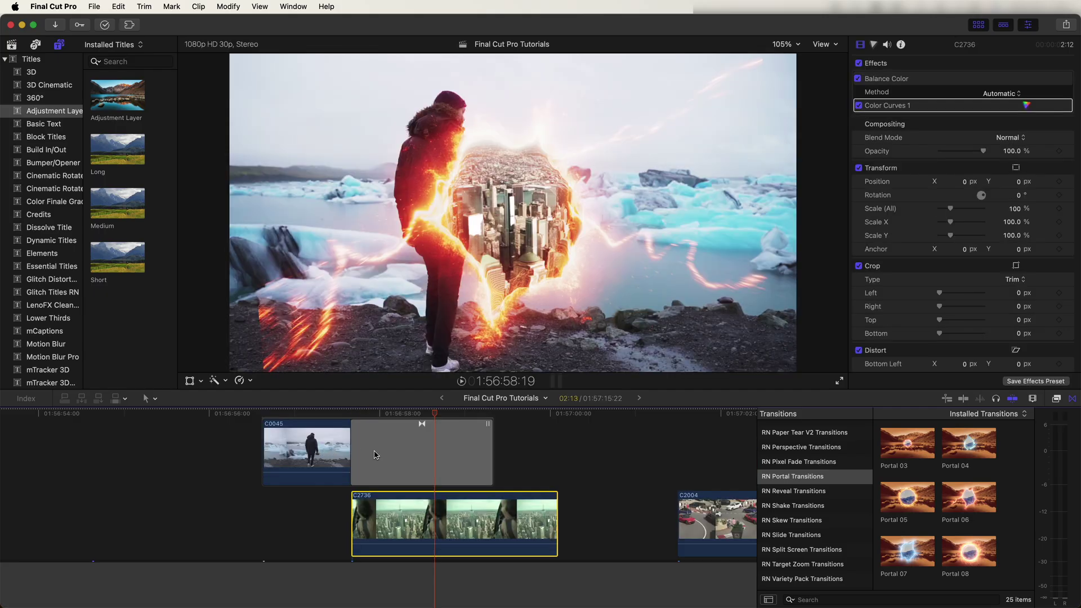
{"action": "scroll", "coordinate": [476, 493], "scroll_direction": "up", "scroll_amount": 1}
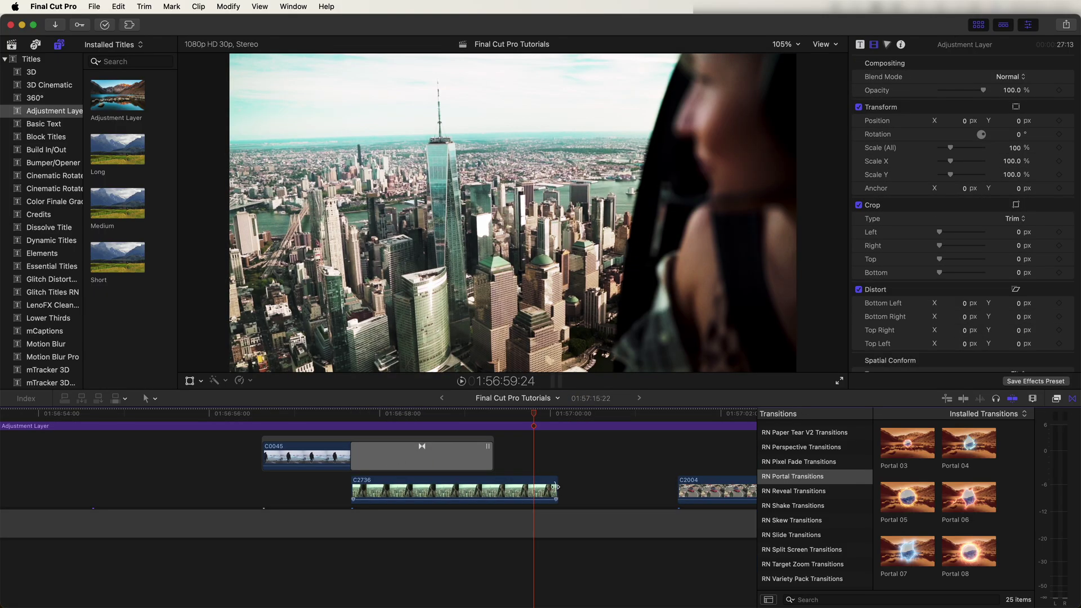
Copy the Portal 06 transition and paste it onto C2736's end edit point.
{"action": "left_click", "coordinate": [555, 486]}
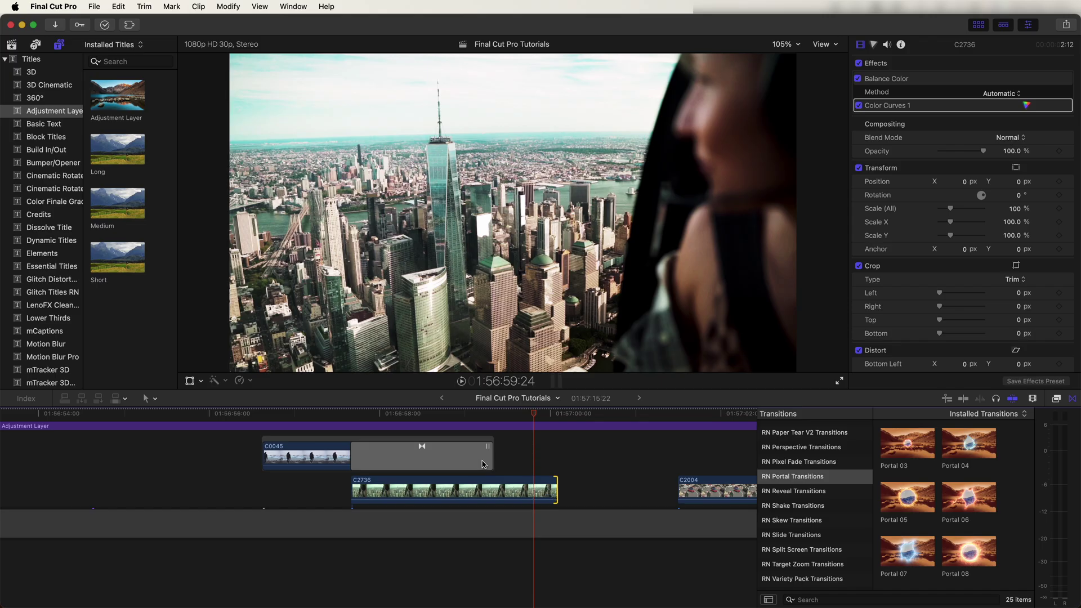
{"action": "left_click", "coordinate": [452, 457]}
{"action": "left_click", "coordinate": [447, 413]}
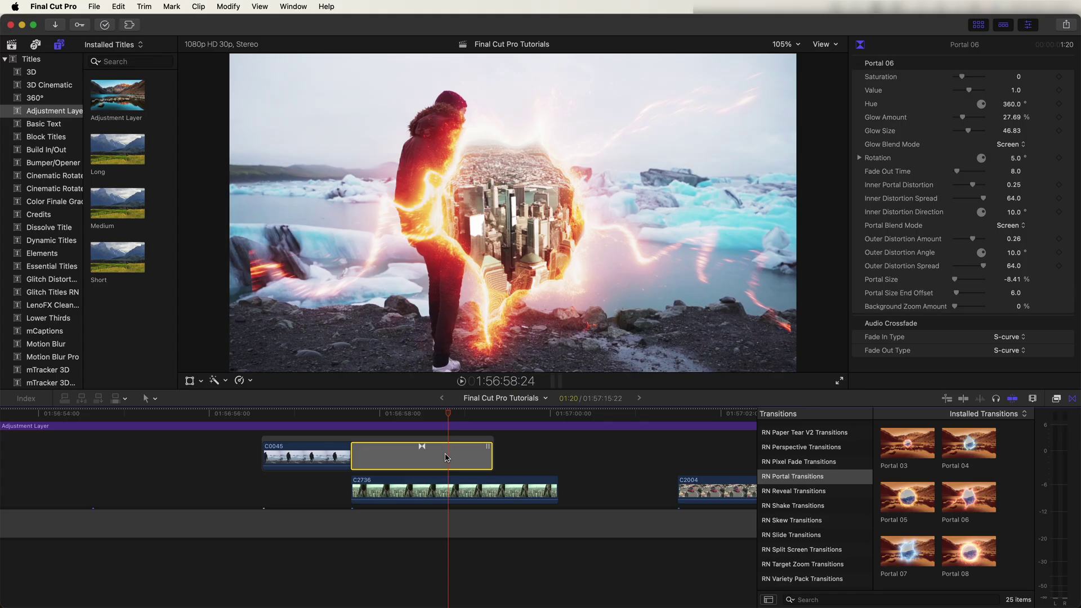
{"action": "left_click", "coordinate": [556, 493]}
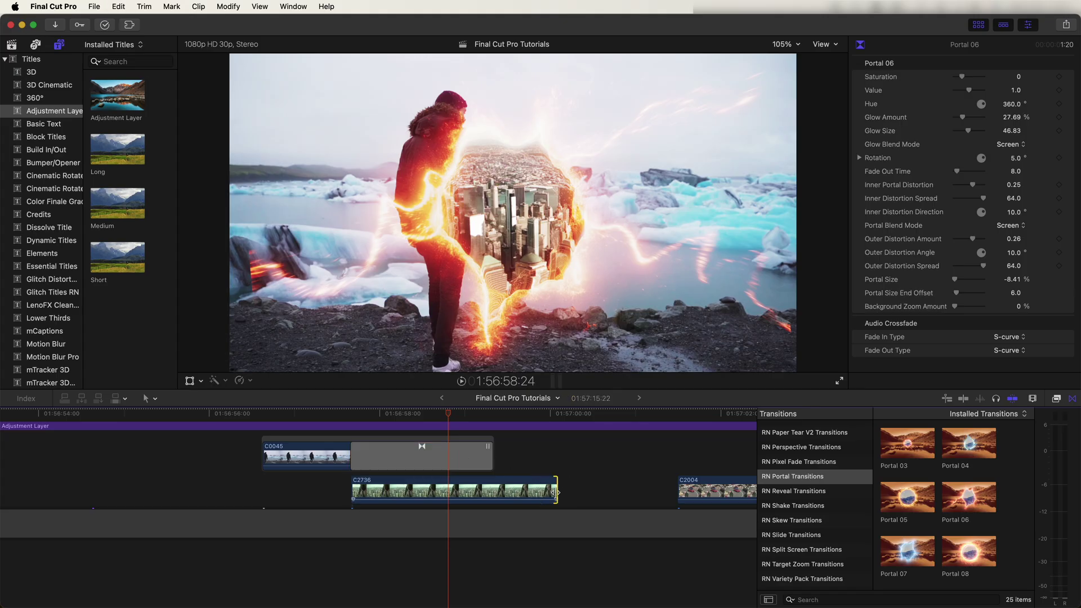
{"action": "key", "text": "super+t"}
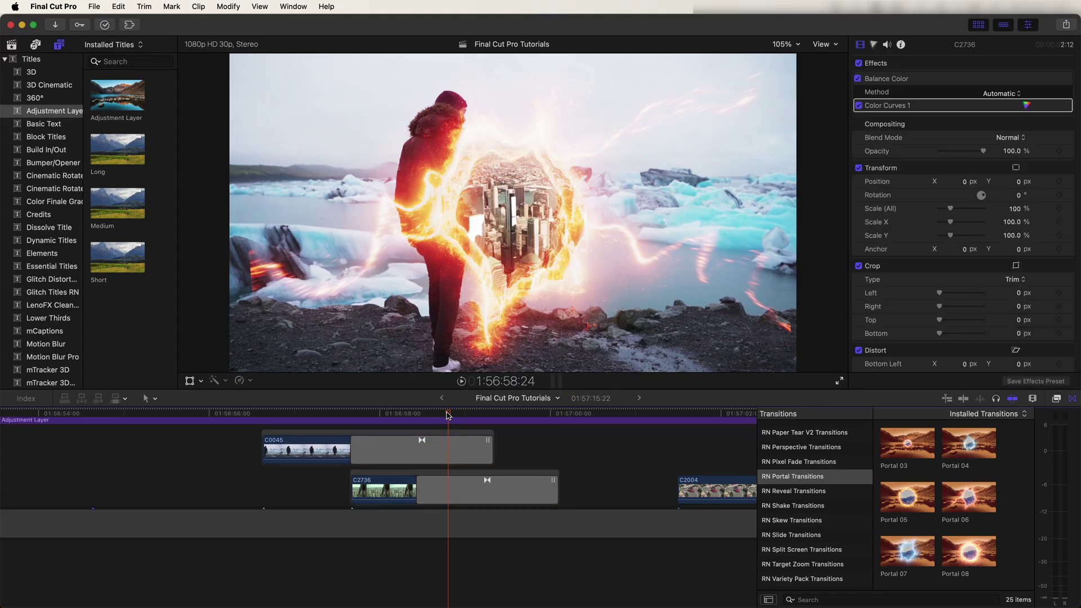
Shift C2736 later and trim its start to line up under Portal 06.
{"action": "left_click", "coordinate": [519, 421]}
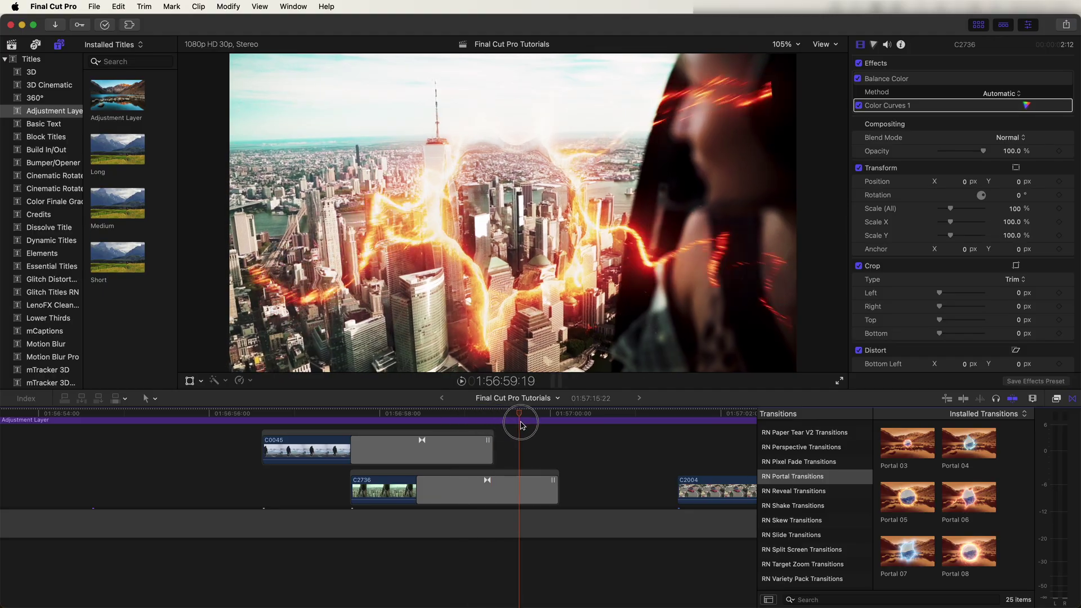
{"action": "left_click_drag", "start_coordinate": [392, 488], "coordinate": [448, 489]}
{"action": "left_click_drag", "start_coordinate": [366, 505], "coordinate": [321, 505]}
Move clip C2004 under C2736 and lengthen its end.
{"action": "left_click", "coordinate": [343, 420]}
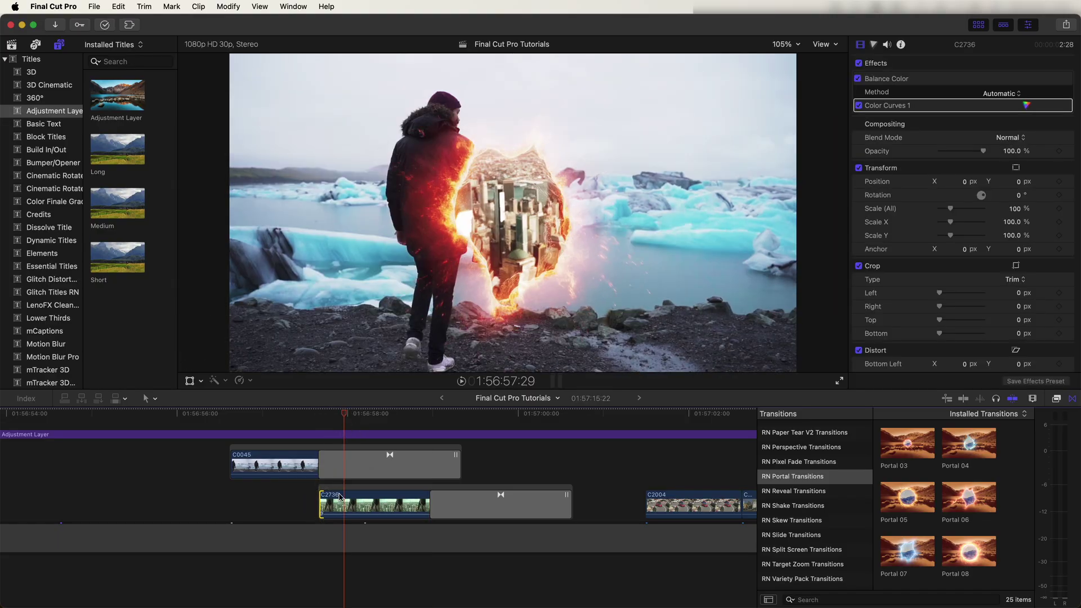
{"action": "left_click", "coordinate": [441, 416]}
{"action": "scroll", "coordinate": [441, 416], "scroll_direction": "down", "scroll_amount": 2}
{"action": "scroll", "coordinate": [441, 417], "scroll_direction": "right", "scroll_amount": 2}
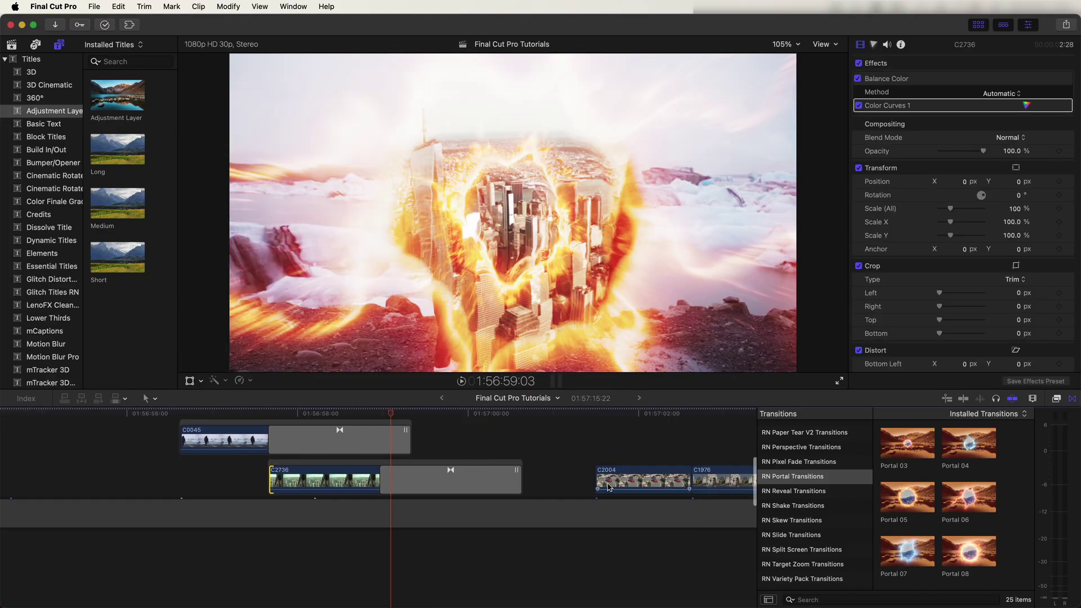
{"action": "left_click_drag", "start_coordinate": [609, 492], "coordinate": [392, 486]}
{"action": "left_click", "coordinate": [476, 479]}
{"action": "left_click_drag", "start_coordinate": [476, 478], "coordinate": [603, 476]}
Raise the Rotation of the portal transition after C2736.
{"action": "scroll", "coordinate": [477, 481], "scroll_direction": "up", "scroll_amount": 2}
{"action": "scroll", "coordinate": [477, 481], "scroll_direction": "left", "scroll_amount": 2}
{"action": "left_click", "coordinate": [478, 482]}
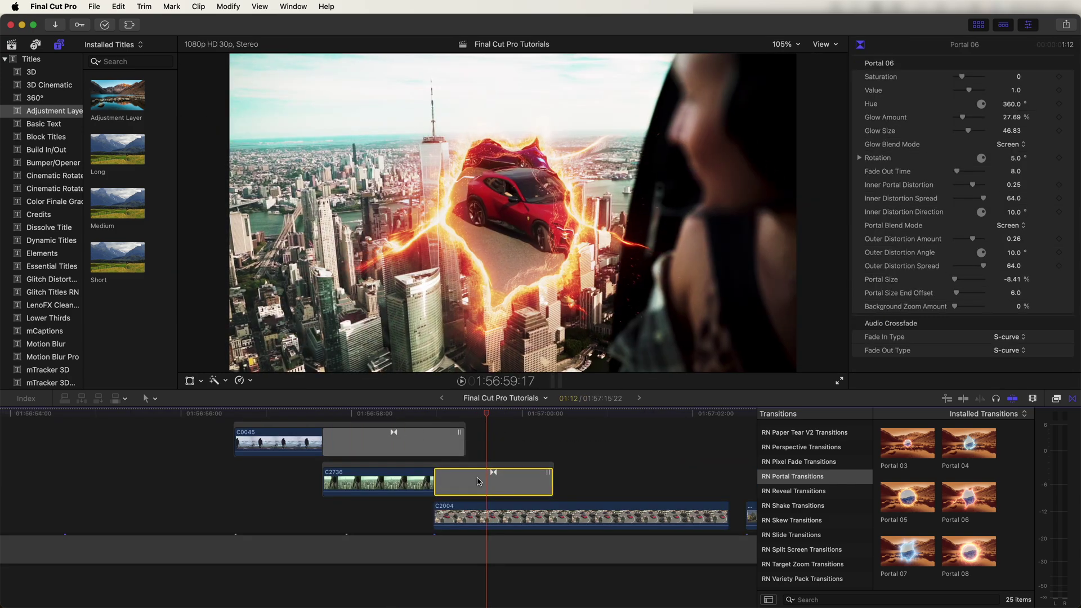
{"action": "left_click_drag", "start_coordinate": [1018, 163], "coordinate": [1027, 154]}
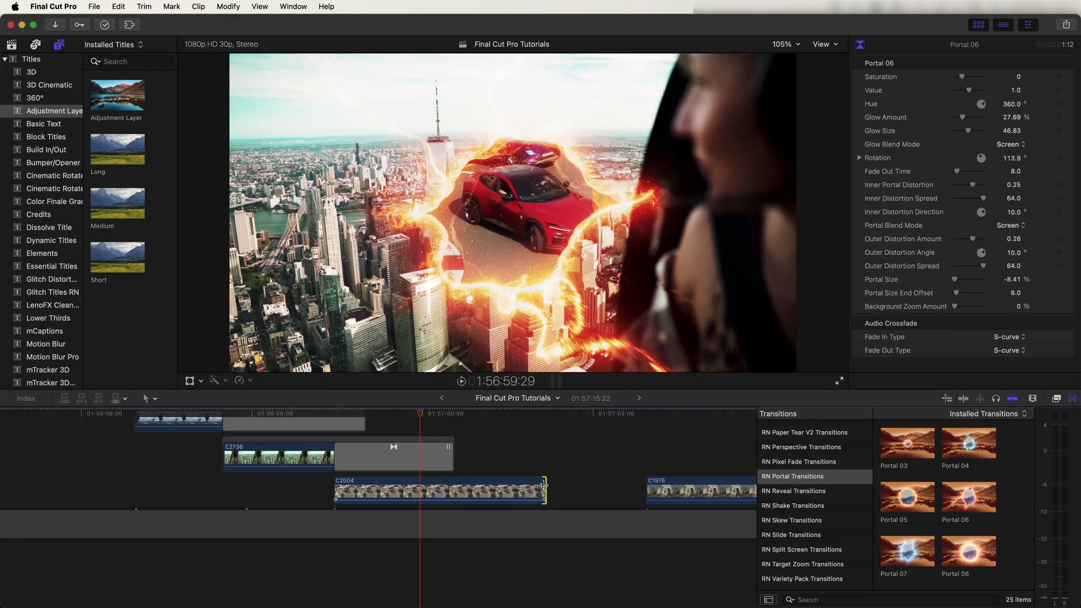
Paste a portal transition onto C2004's end and move C1976 earlier to overlap it.
{"action": "key", "text": "super+t"}
{"action": "scroll", "coordinate": [433, 486], "scroll_direction": "left", "scroll_amount": 2}
{"action": "left_click_drag", "start_coordinate": [638, 484], "coordinate": [470, 487]}
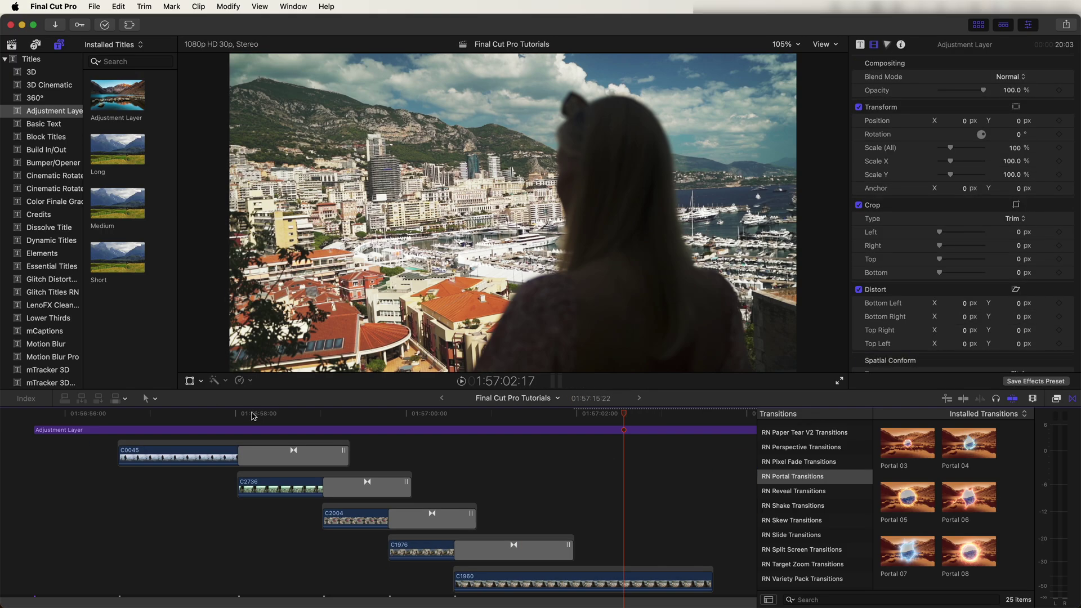
Play the stacked portal montage from the iceberg shot, then skim Portal presets in the browser.
{"action": "mouse_move", "coordinate": [253, 415]}
{"action": "left_mouse_down"}
{"action": "mouse_move", "coordinate": [221, 416]}
{"action": "mouse_move", "coordinate": [232, 419]}
{"action": "left_mouse_up"}
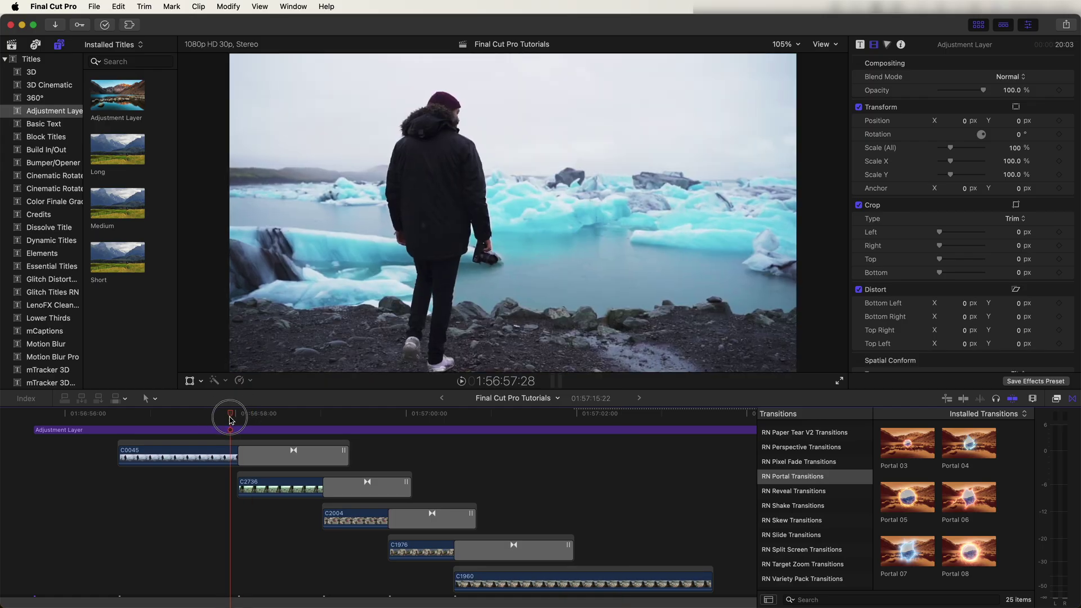
{"action": "key", "text": "space"}
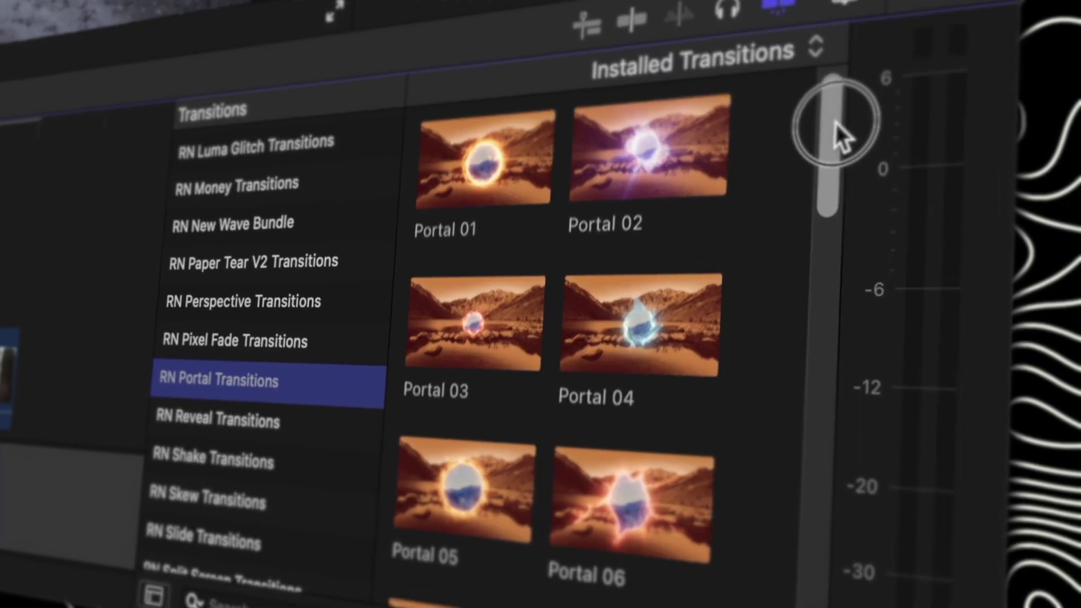
{"action": "left_click_drag", "start_coordinate": [834, 120], "coordinate": [844, 234]}
{"action": "left_click_drag", "start_coordinate": [810, 280], "coordinate": [105, 447]}
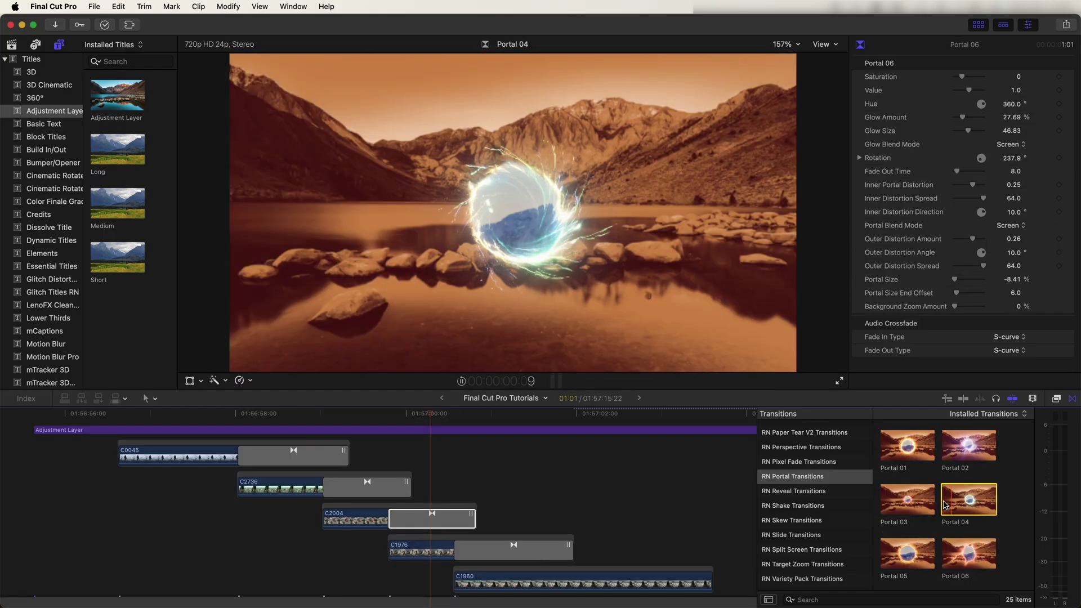
{"action": "scroll", "coordinate": [912, 496], "scroll_direction": "down", "scroll_amount": 2}
{"action": "left_click", "coordinate": [884, 486]}
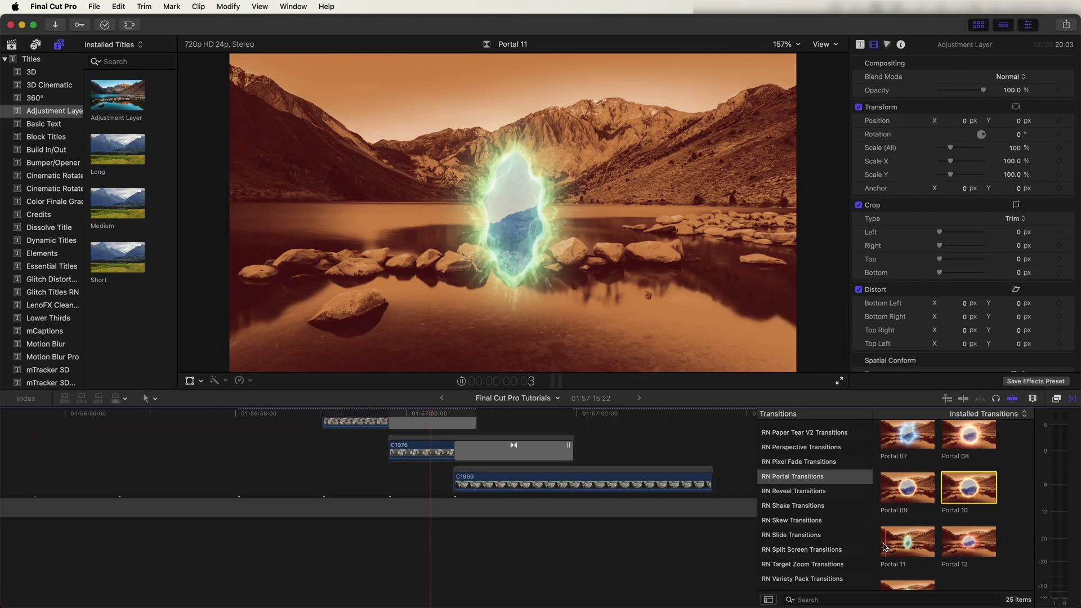
{"action": "scroll", "coordinate": [890, 546], "scroll_direction": "up", "scroll_amount": 3}
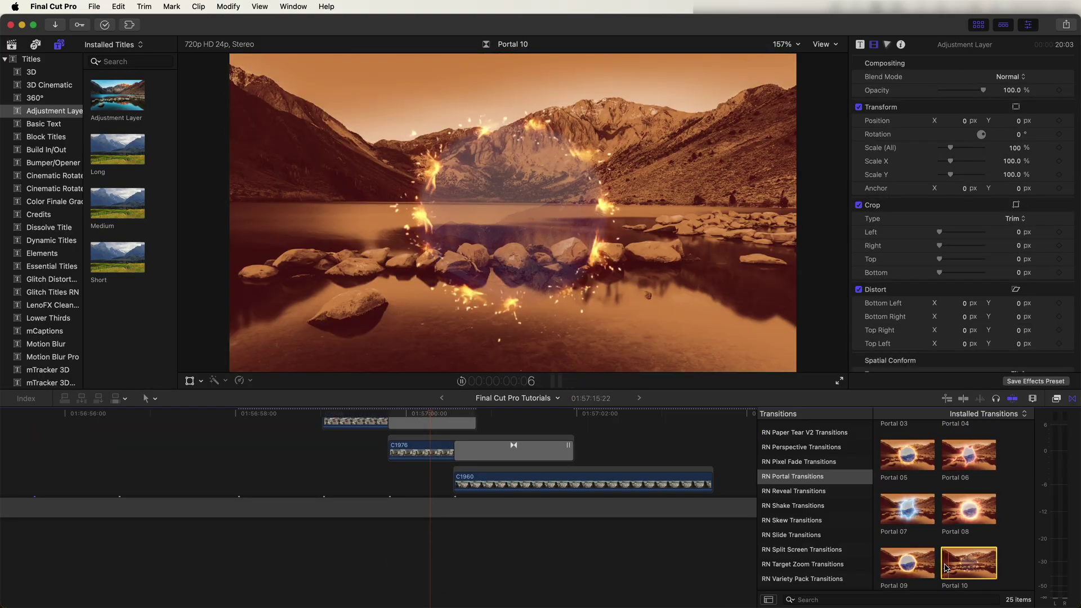